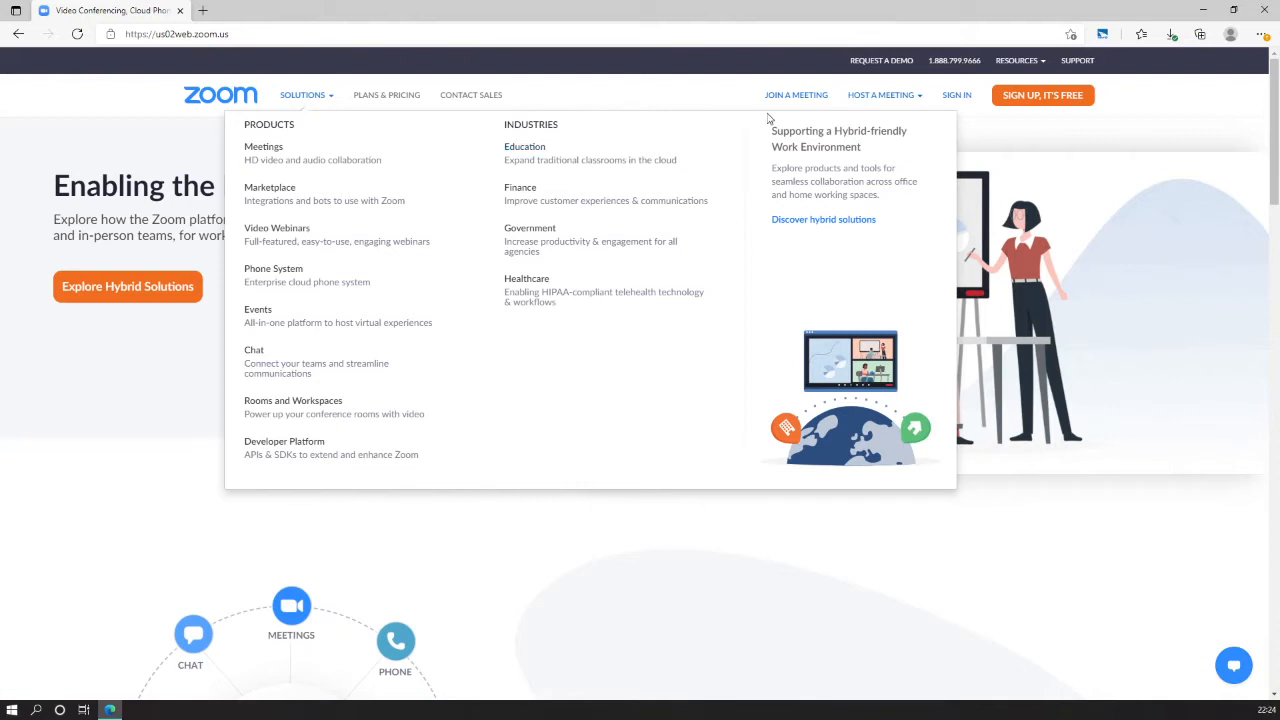
- Sign in to the Zoom web account and open its personal settings
{"action": "left_click", "coordinate": [958, 98]}
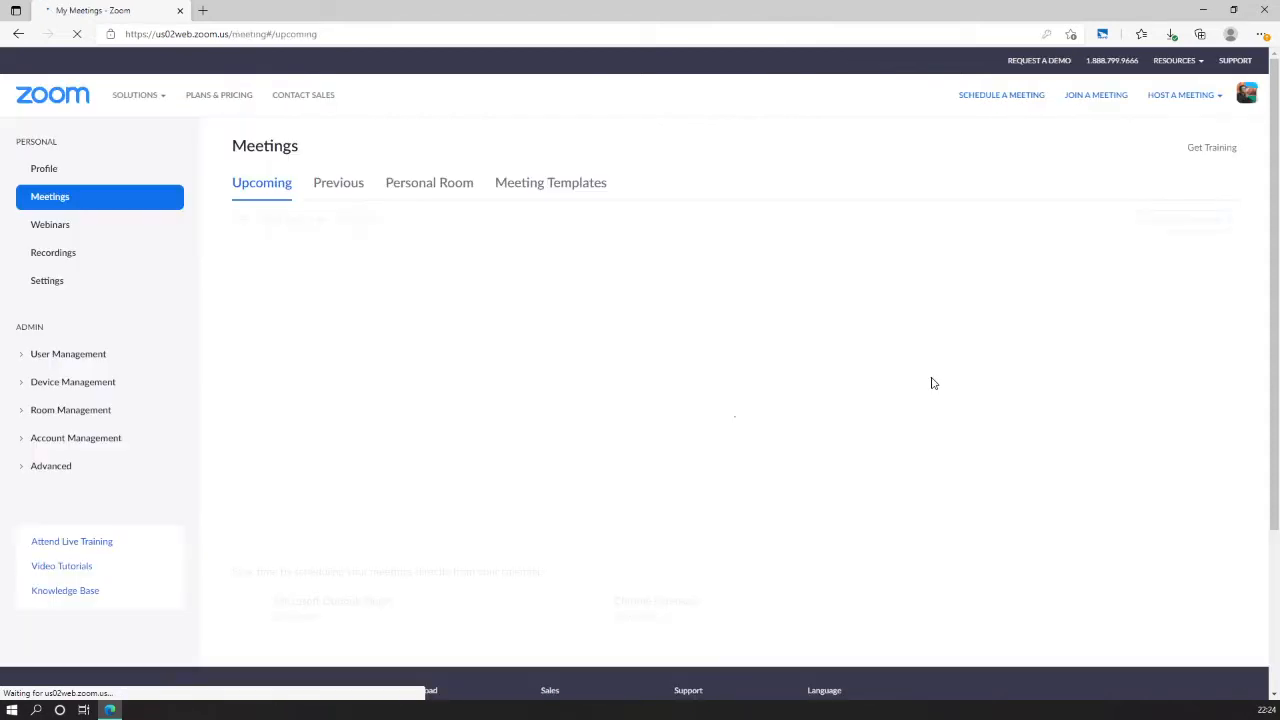
{"action": "left_click", "coordinate": [1073, 55]}
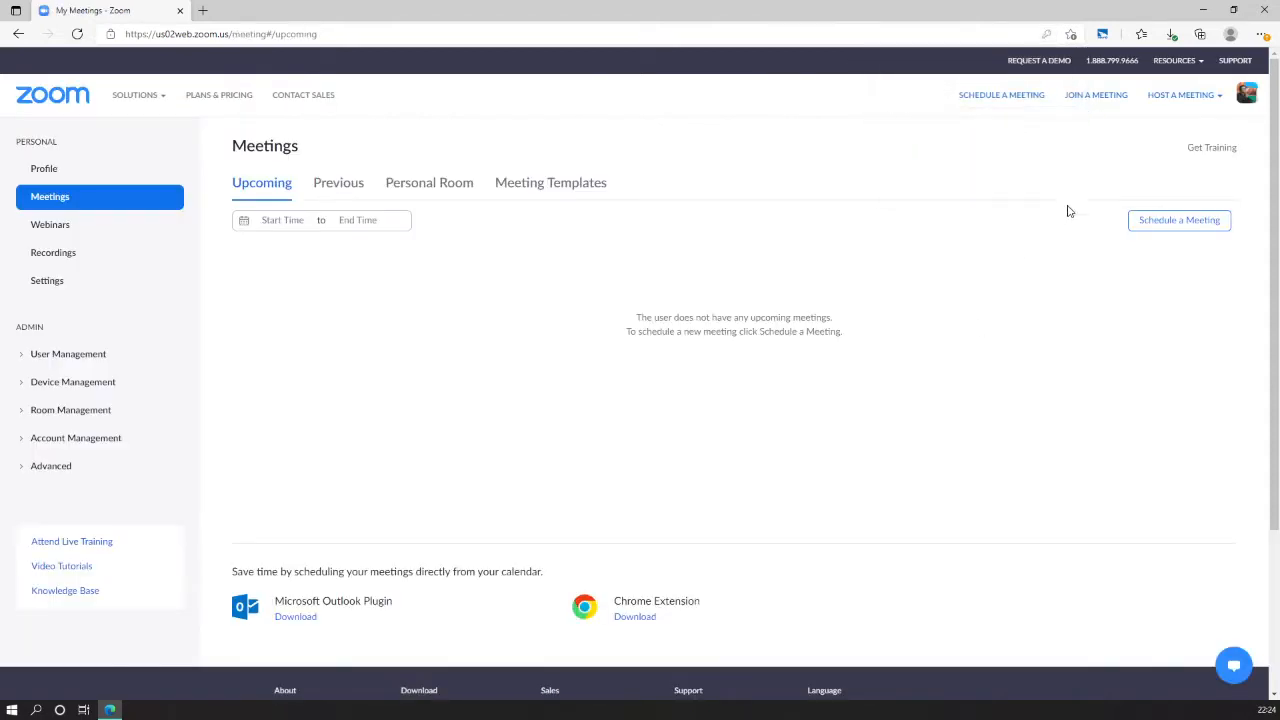
{"action": "left_click", "coordinate": [45, 284]}
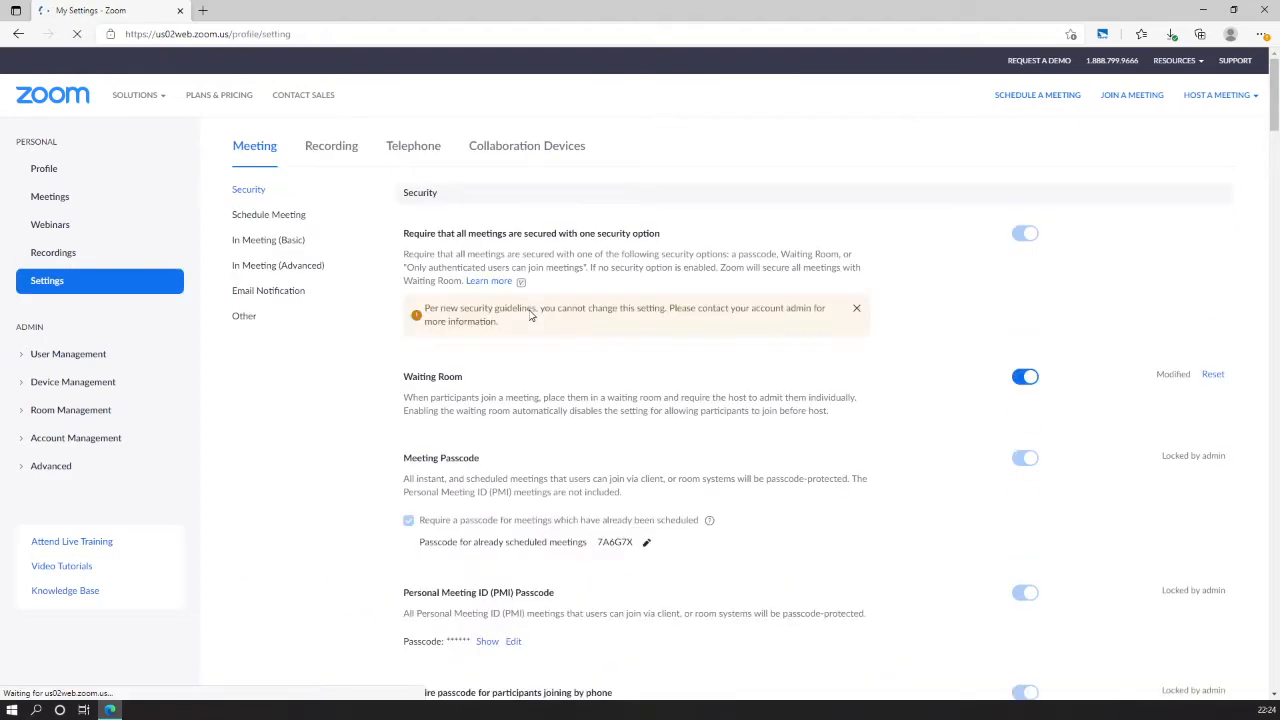
- Enable the Breakout room option under the In Meeting (Advanced) settings
{"action": "scroll", "coordinate": [772, 393], "scroll_direction": "down", "scroll_amount": 15}
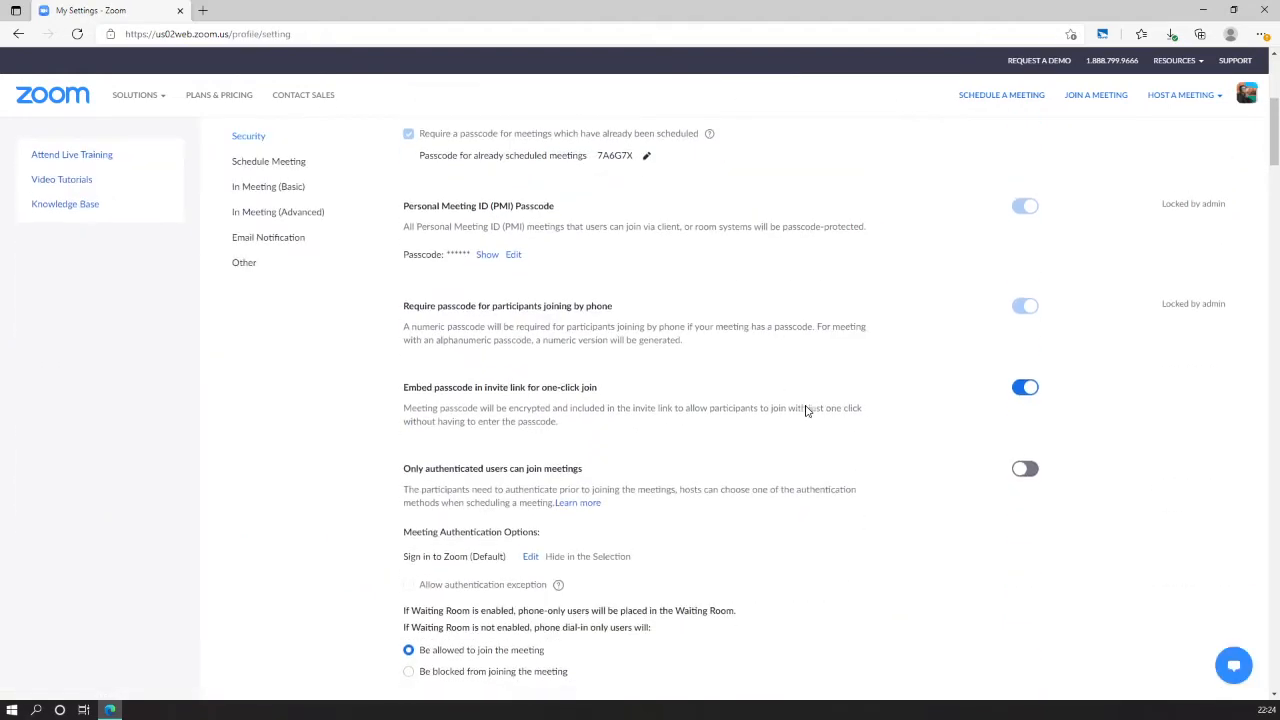
{"action": "scroll", "coordinate": [692, 391], "scroll_direction": "down", "scroll_amount": 15}
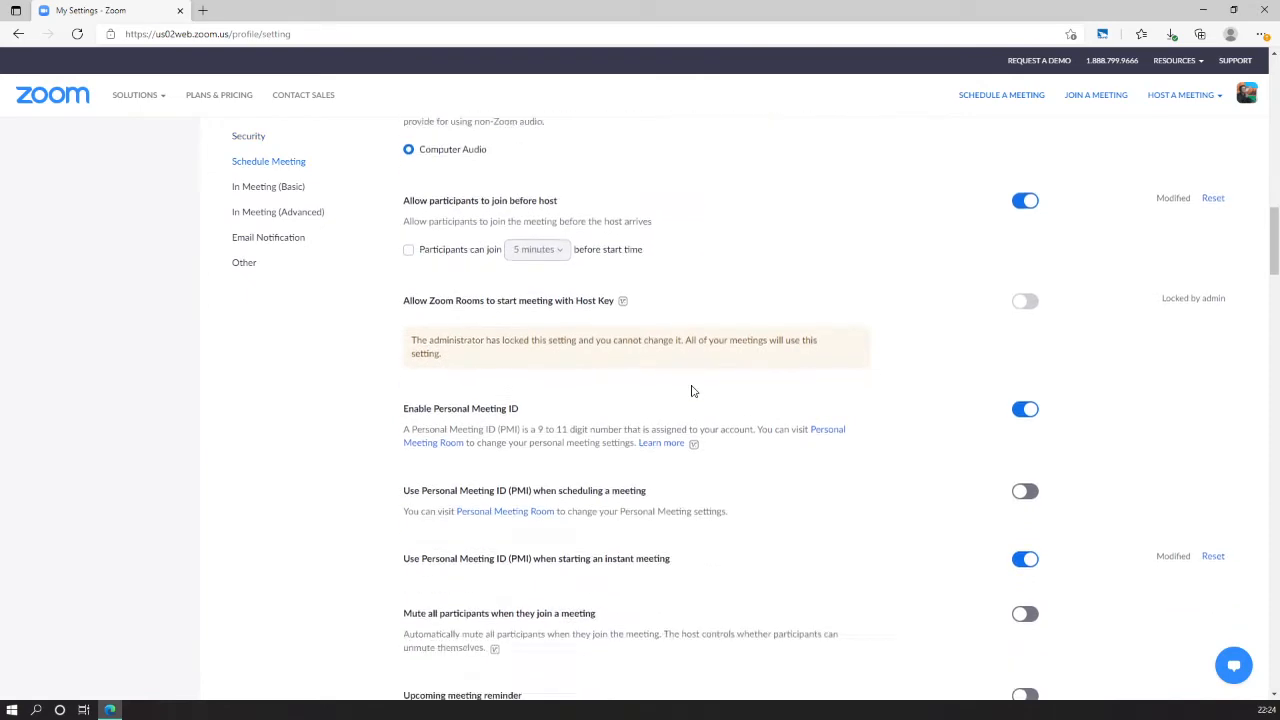
{"action": "scroll", "coordinate": [692, 391], "scroll_direction": "down", "scroll_amount": 15}
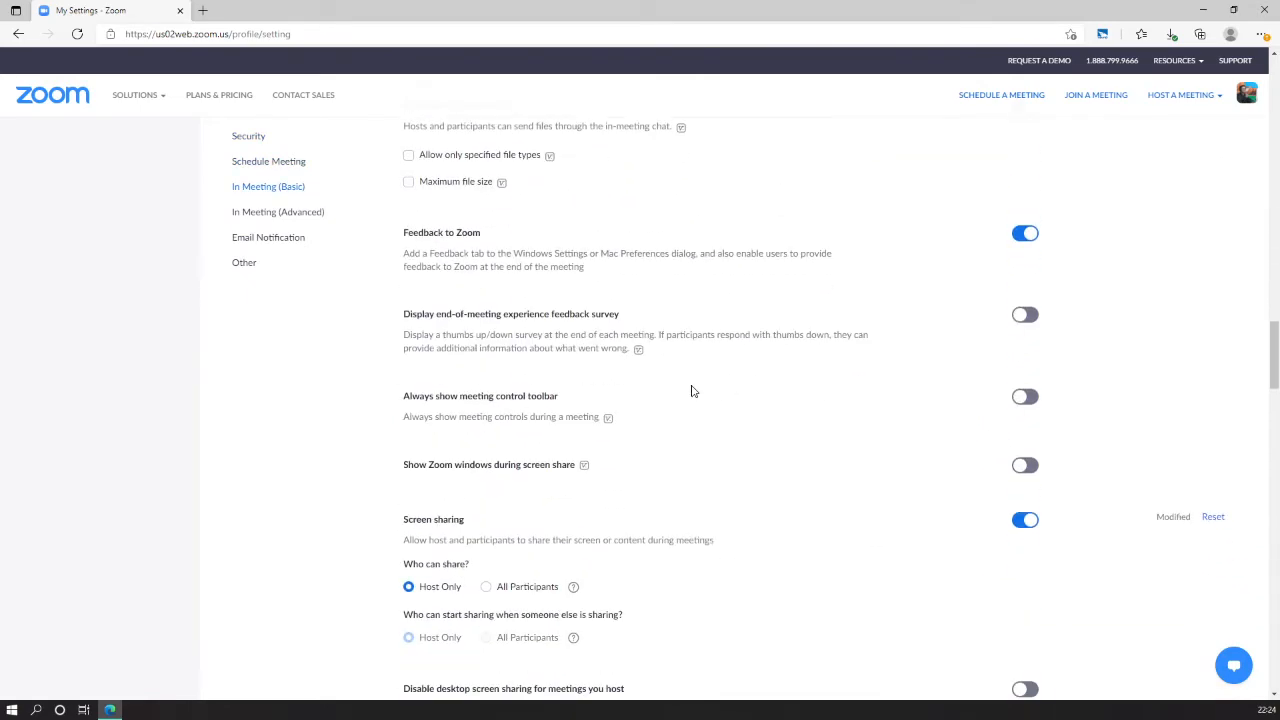
{"action": "scroll", "coordinate": [692, 391], "scroll_direction": "down", "scroll_amount": 3}
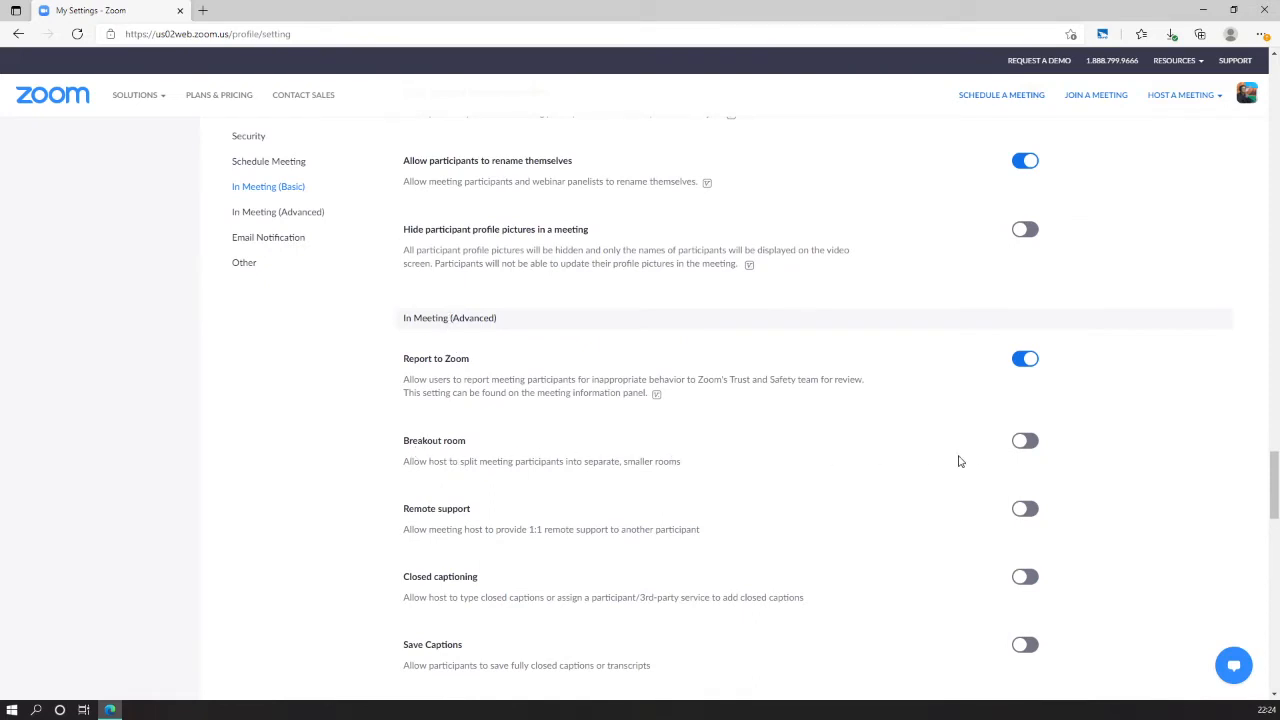
{"action": "left_click", "coordinate": [1021, 445]}
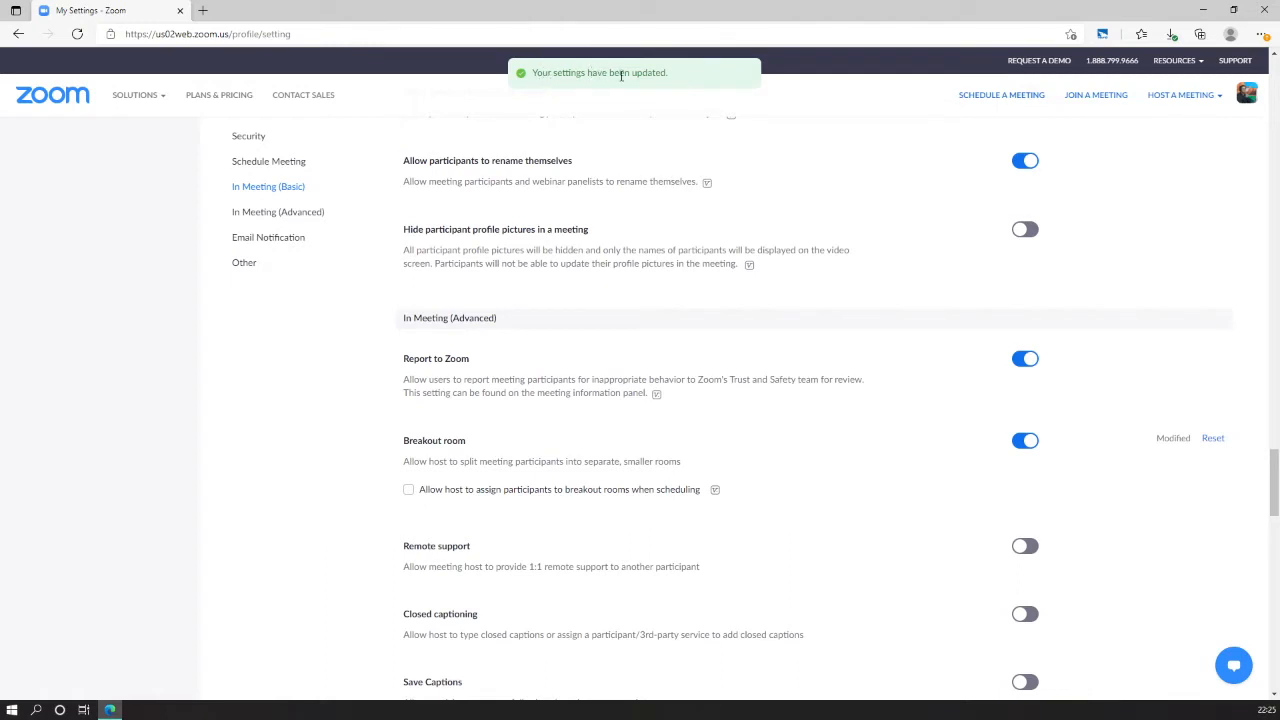
- Sign out of the web account, switch to the Zoom desktop app and maximize the meeting window
{"action": "left_click", "coordinate": [1243, 96]}
{"action": "left_click", "coordinate": [1143, 185]}
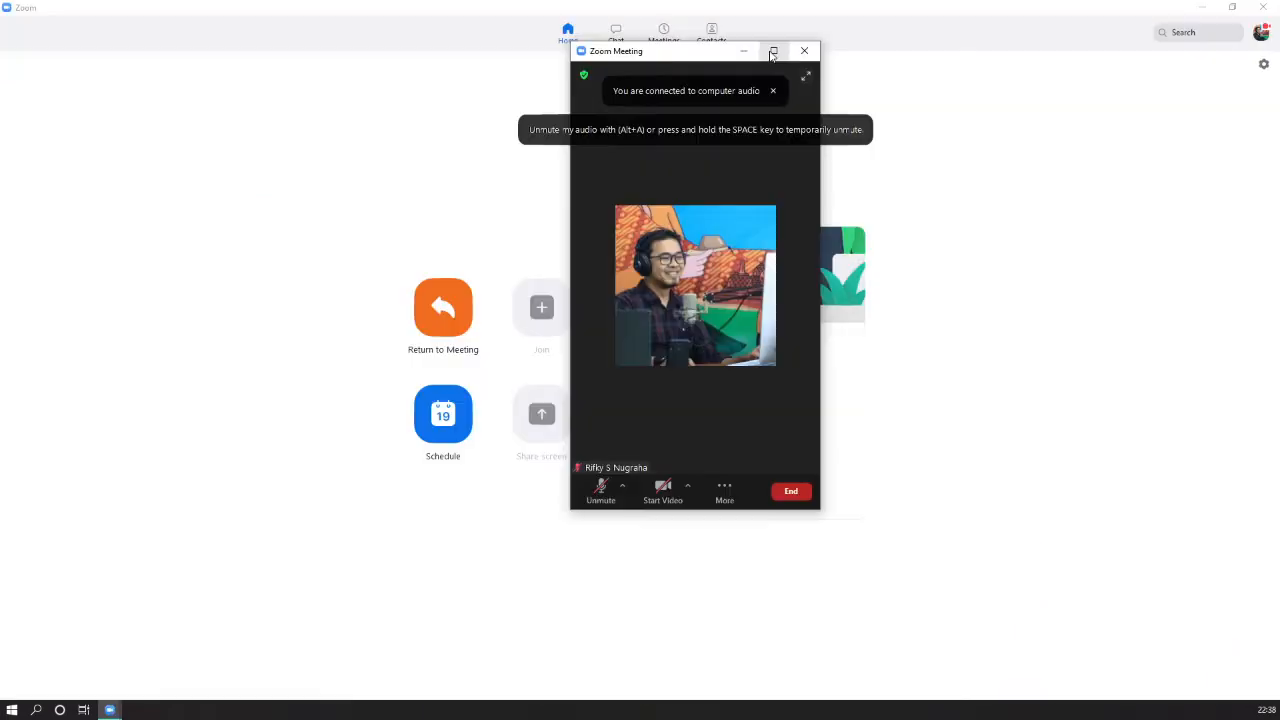
{"action": "left_click", "coordinate": [772, 50]}
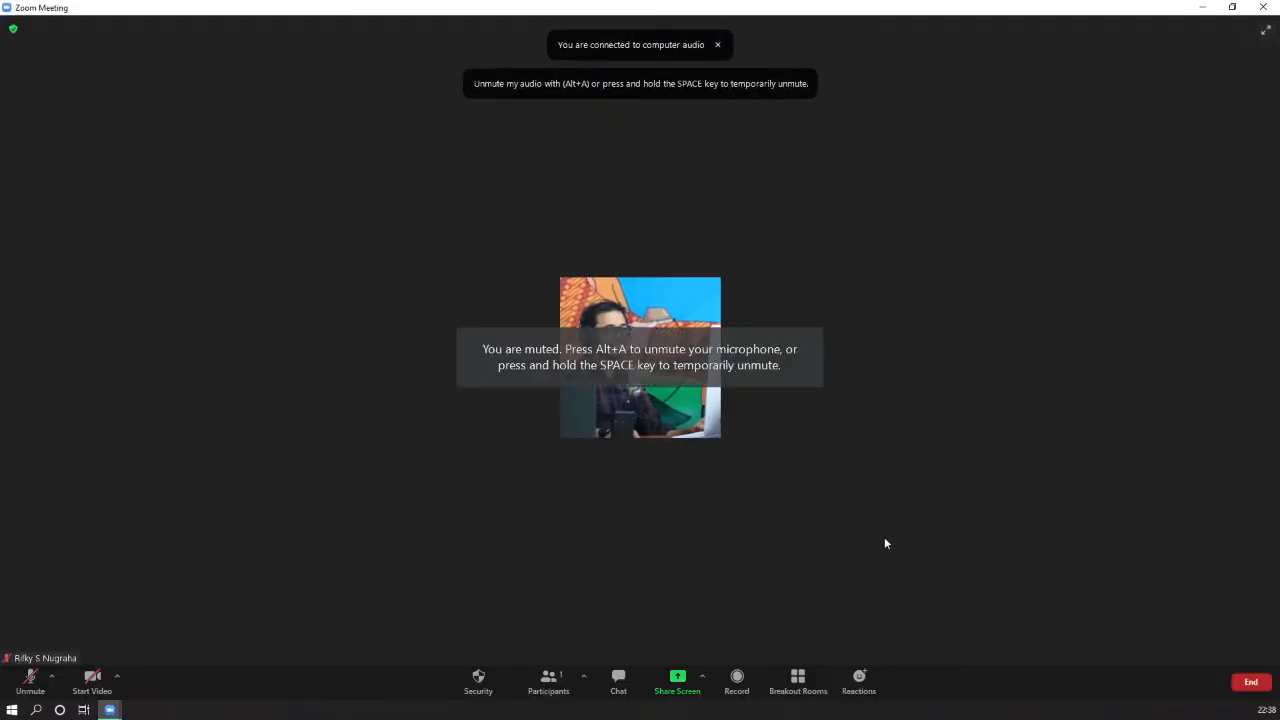
- Create 5 breakout rooms with the option to let participants choose their room
{"action": "left_click", "coordinate": [799, 683]}
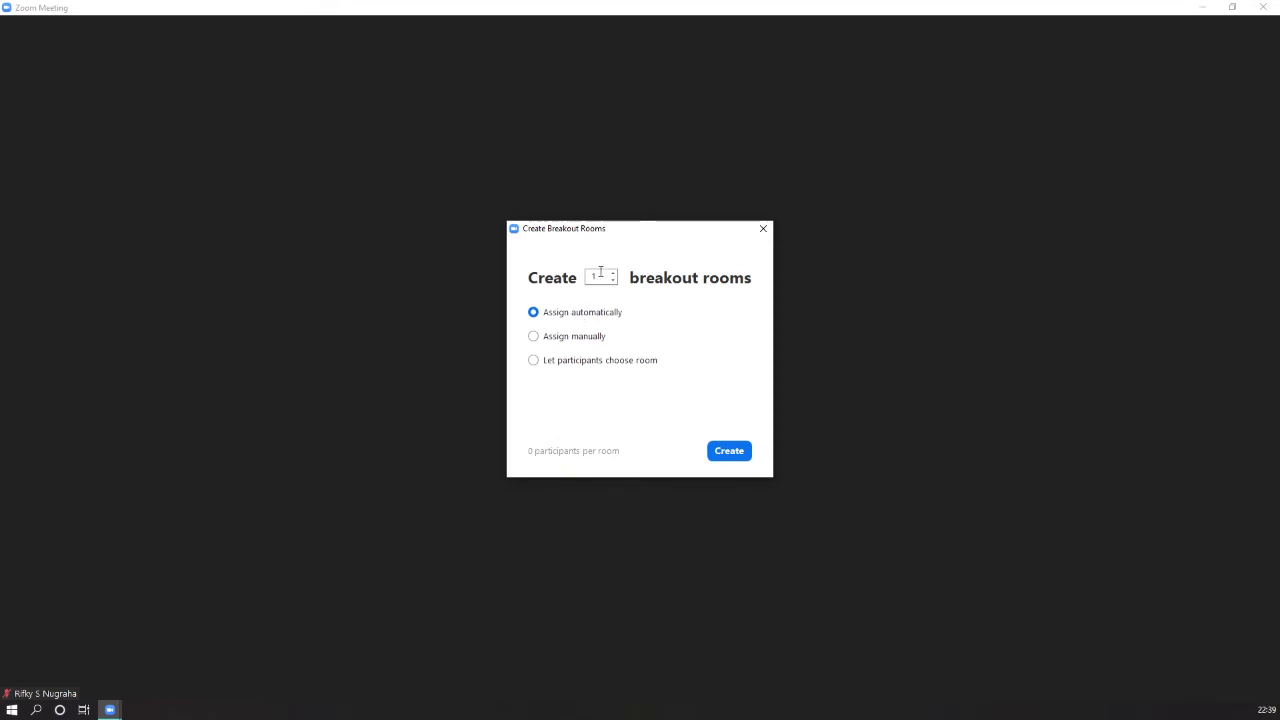
{"action": "left_click", "coordinate": [563, 343]}
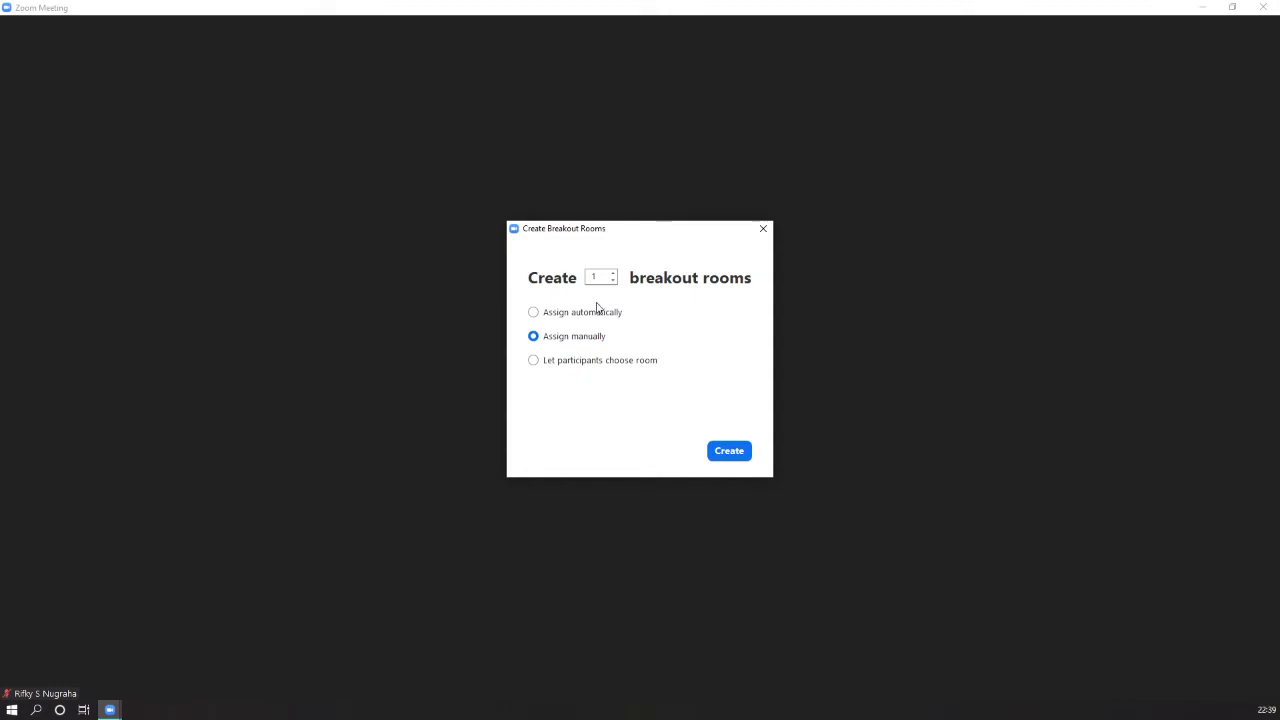
{"action": "left_click", "coordinate": [568, 364]}
{"action": "left_click", "coordinate": [733, 452]}
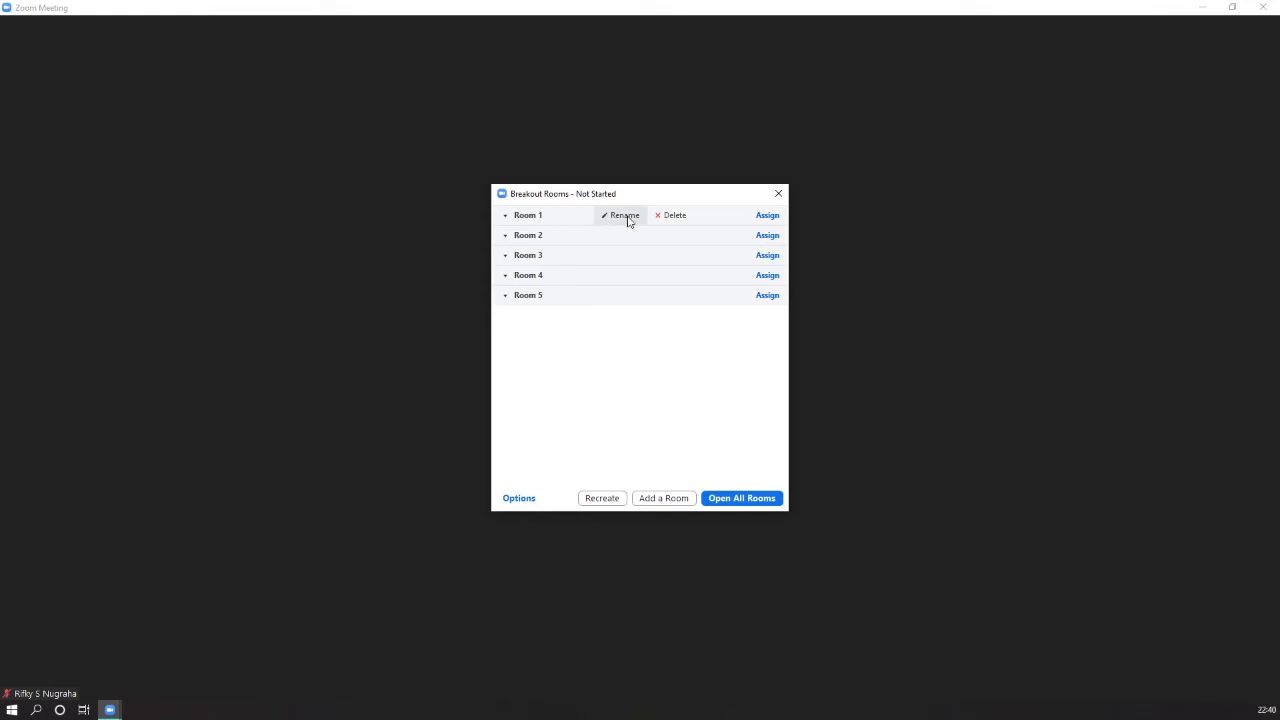
- Rename the breakout room Room 1 to "Kel A"
{"action": "left_click", "coordinate": [625, 216]}
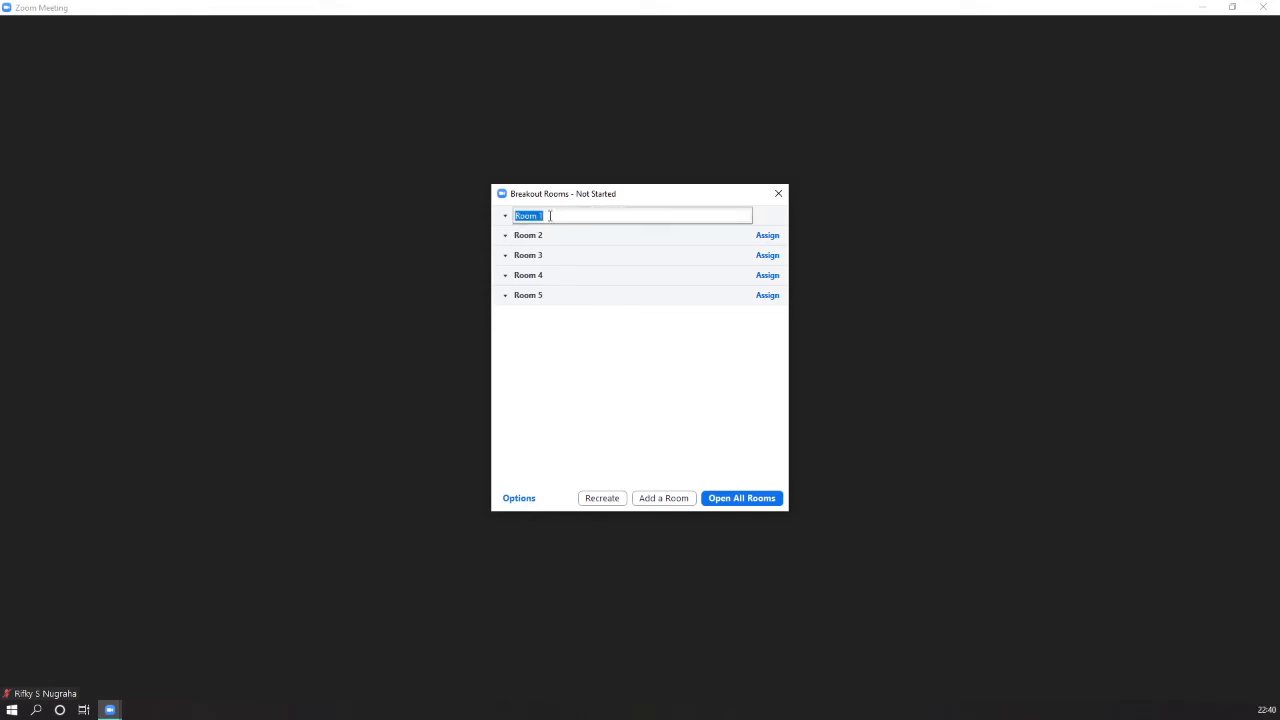
{"action": "type", "text": "Kel A"}
{"action": "key", "text": "Return"}
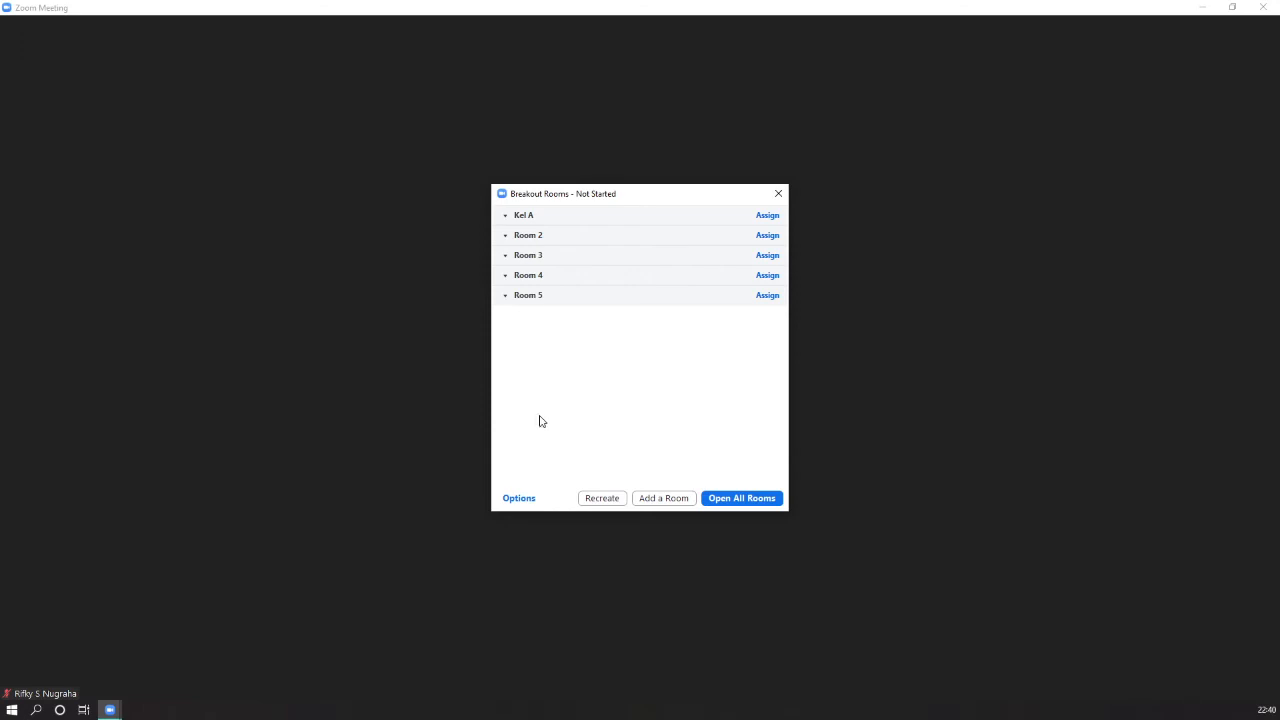
- Add a sixth breakout room and delete it again
{"action": "left_click", "coordinate": [660, 503]}
{"action": "mouse_move", "coordinate": [574, 317]}
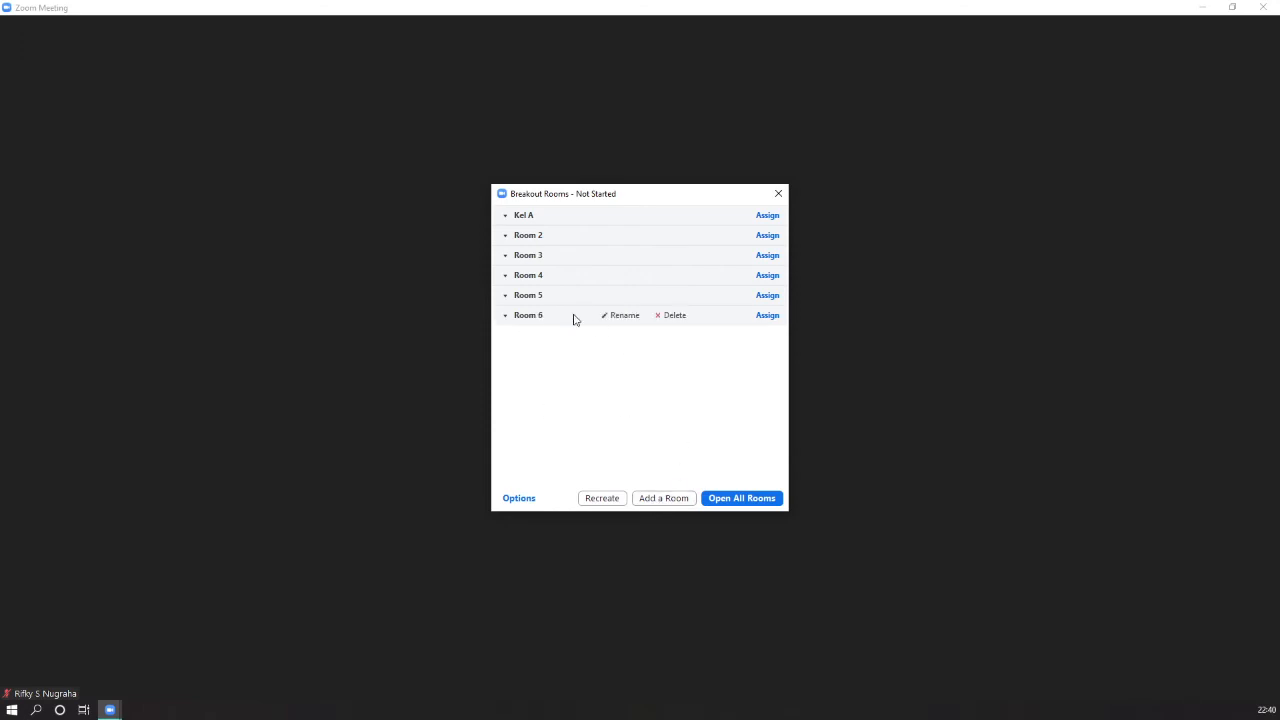
{"action": "left_click", "coordinate": [672, 316]}
{"action": "left_click", "coordinate": [720, 325]}
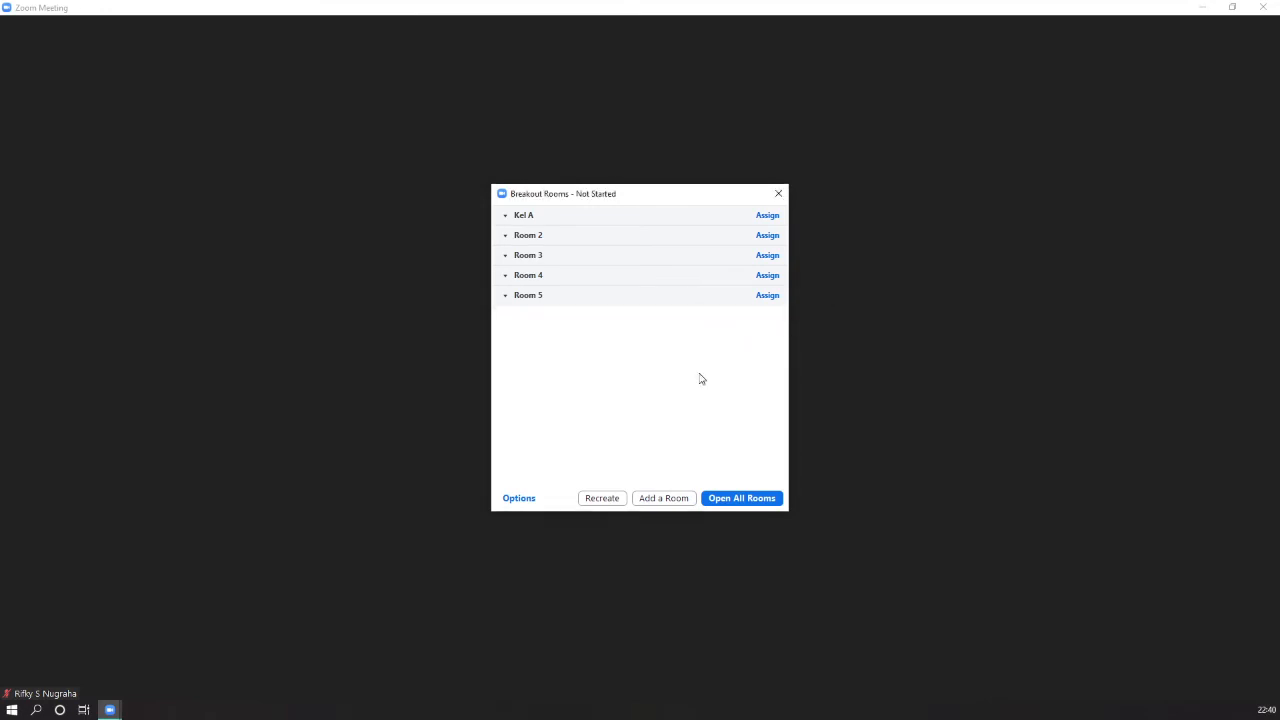
- Set the breakout rooms to close automatically after 10 minutes, and switch automatic closing off again
{"action": "left_click", "coordinate": [521, 498]}
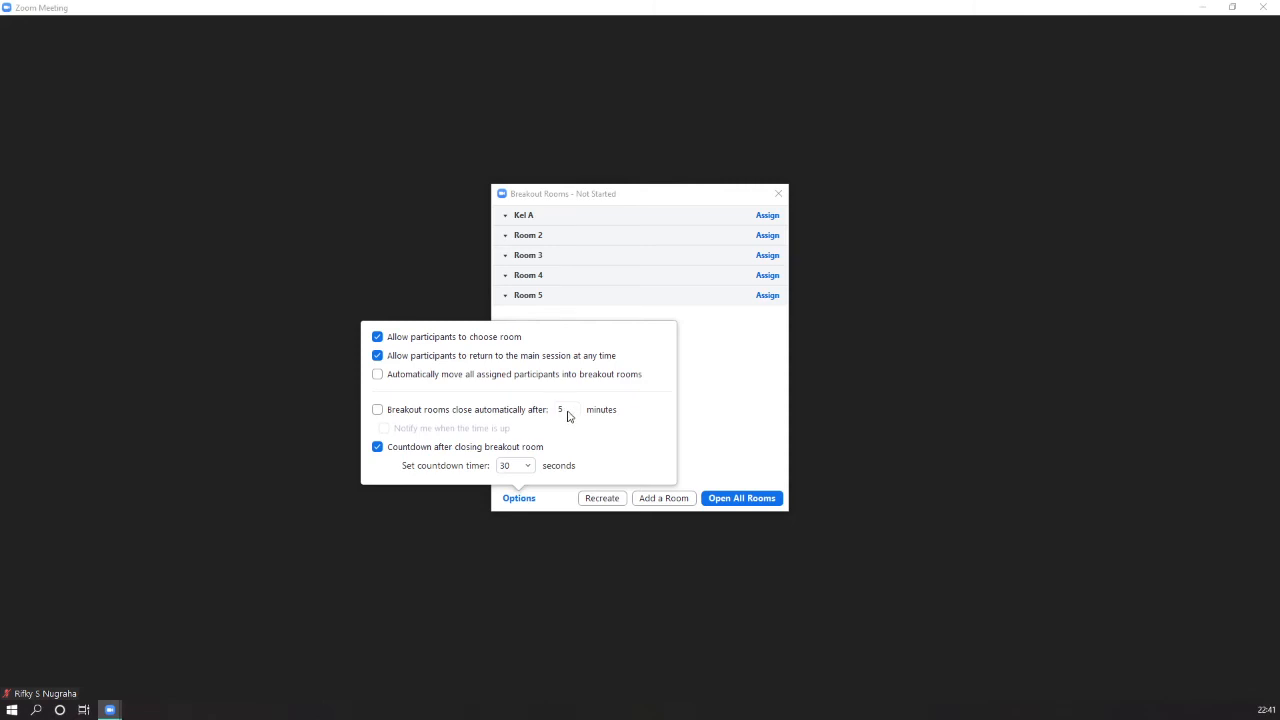
{"action": "left_click", "coordinate": [403, 415]}
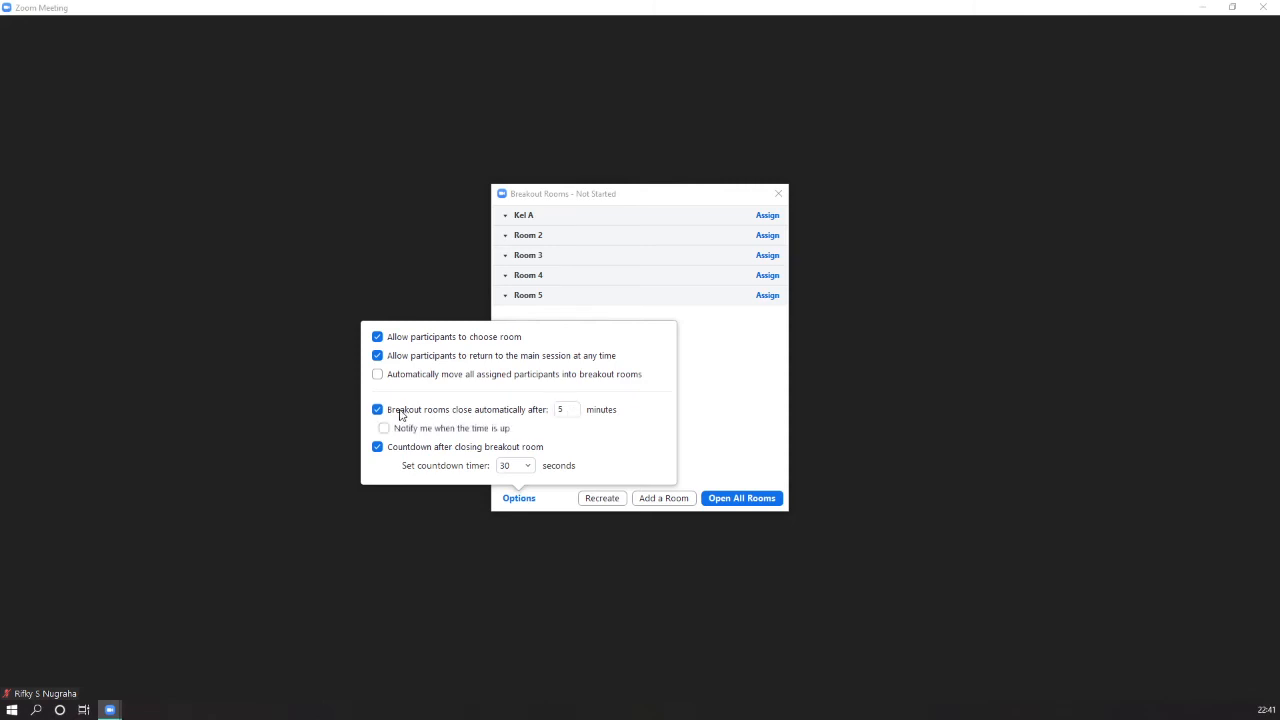
{"action": "left_click", "coordinate": [572, 412]}
{"action": "type", "text": "10"}
{"action": "left_click", "coordinate": [379, 411]}
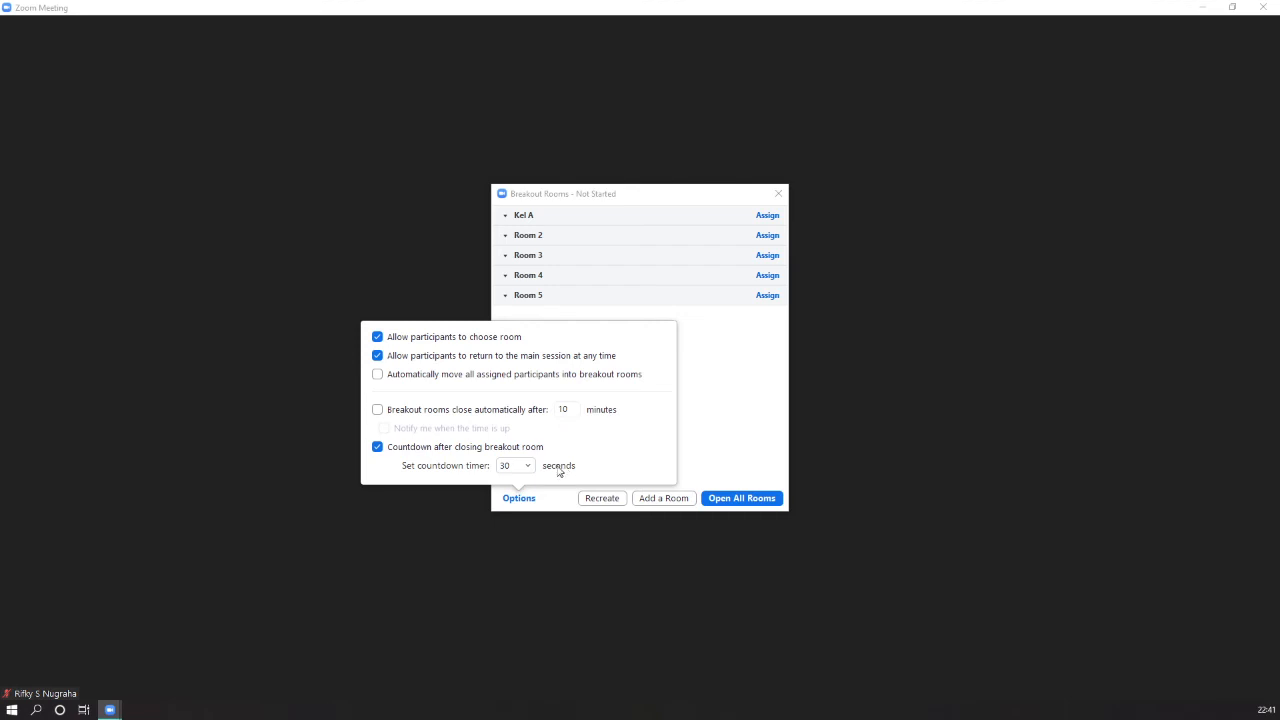
- Look through the available countdown timer durations and close the breakout room options
{"action": "left_click", "coordinate": [527, 466]}
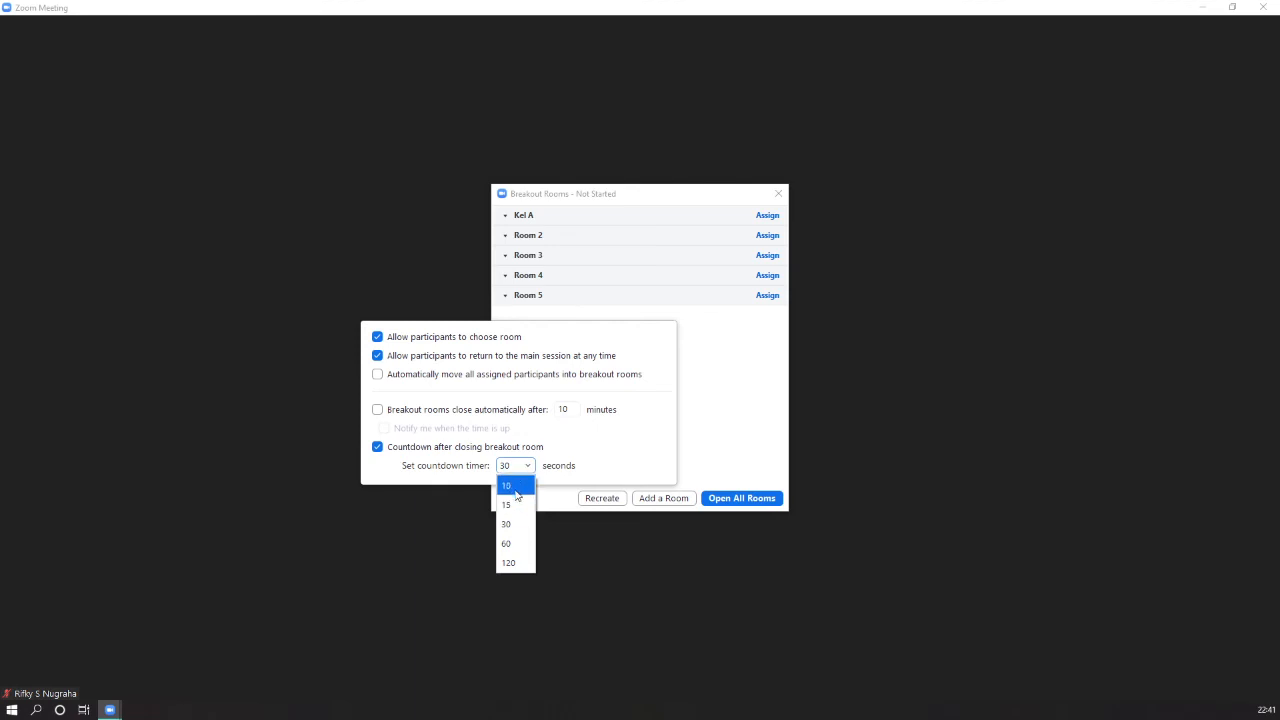
{"action": "left_click", "coordinate": [616, 461]}
{"action": "left_click", "coordinate": [713, 453]}
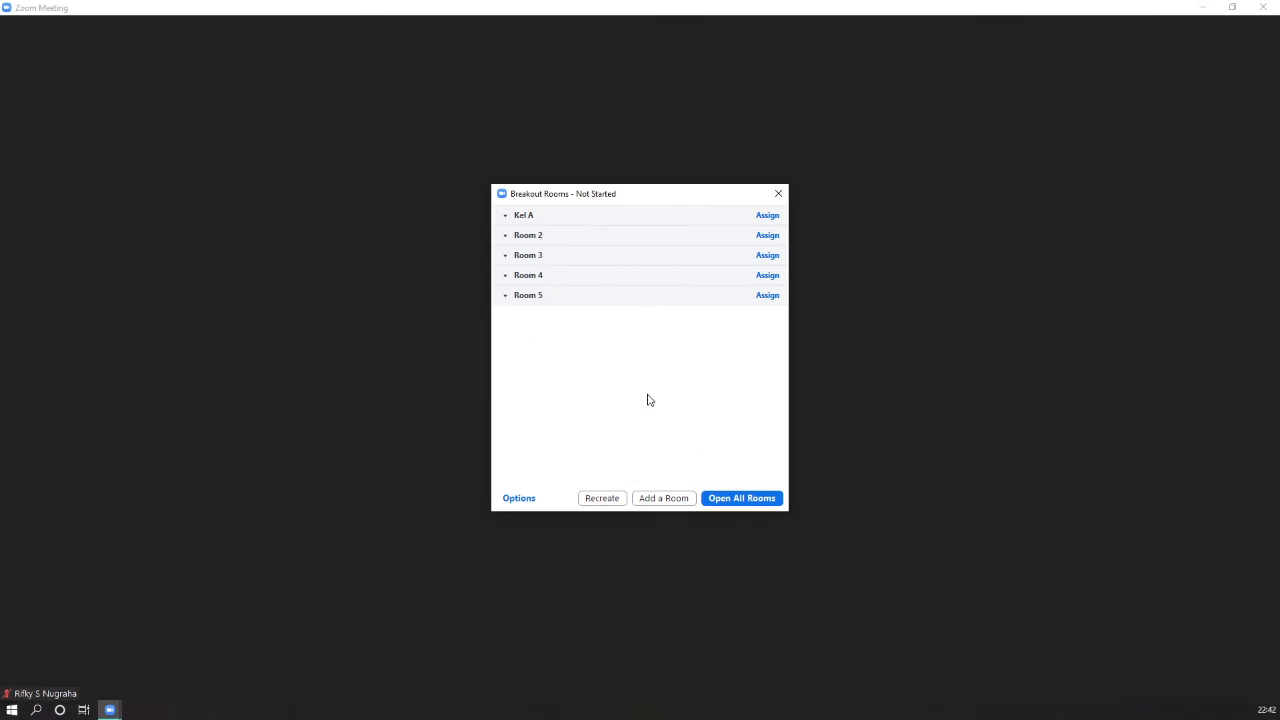
- Open all breakout rooms and close the breakout rooms window to return to the meeting view
{"action": "left_click", "coordinate": [745, 503]}
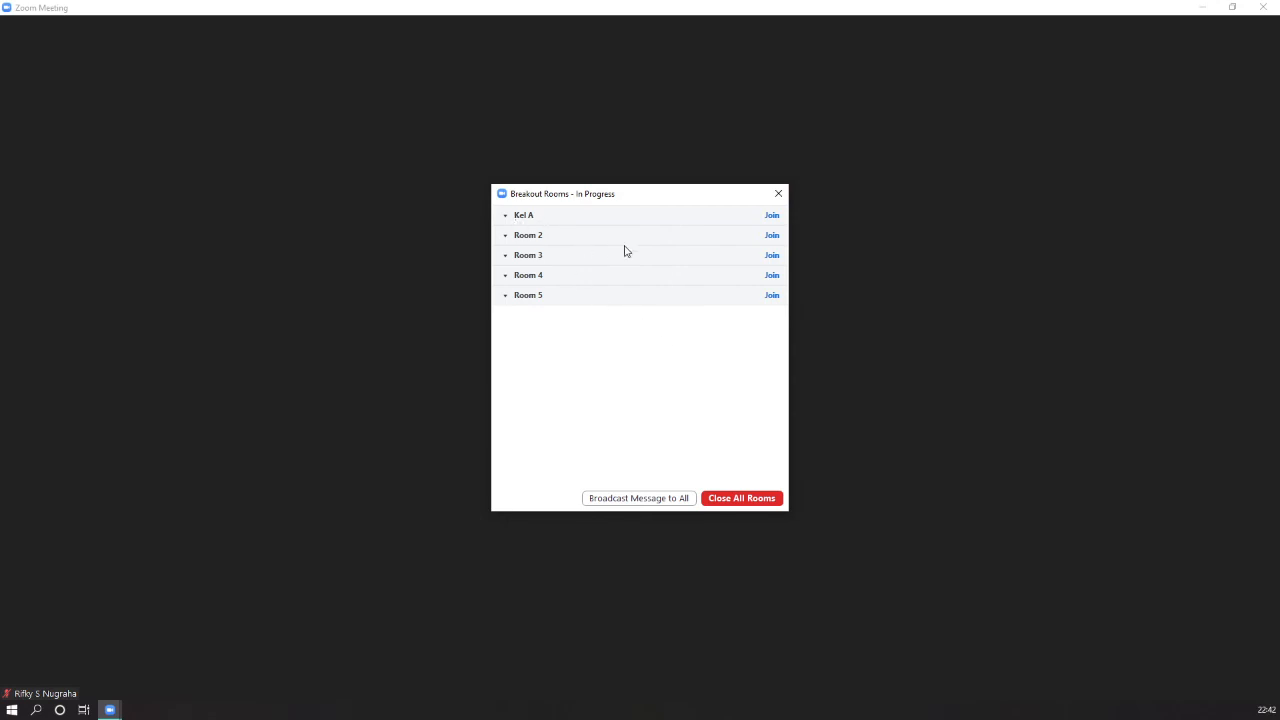
{"action": "left_click", "coordinate": [505, 216]}
{"action": "left_click", "coordinate": [777, 195]}
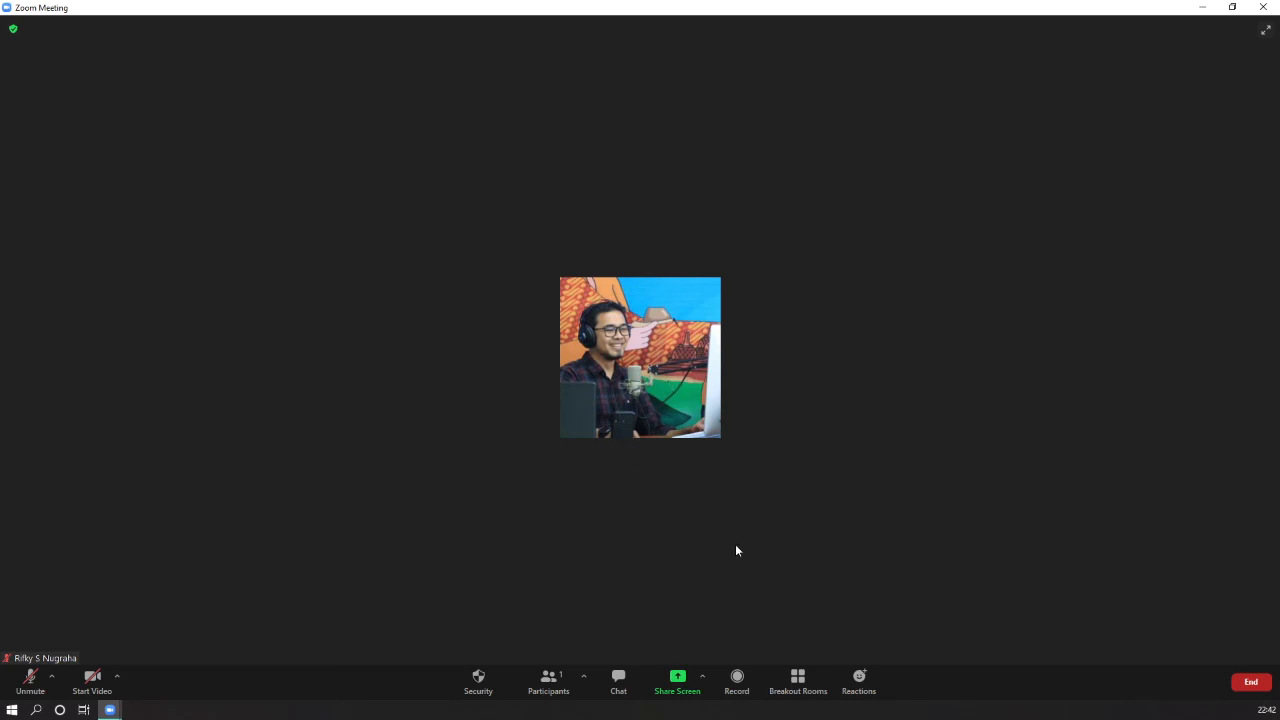
- Broadcast the message "Semua kembali ke ruangan utama sekarang" to all breakout rooms
{"action": "left_click", "coordinate": [798, 684]}
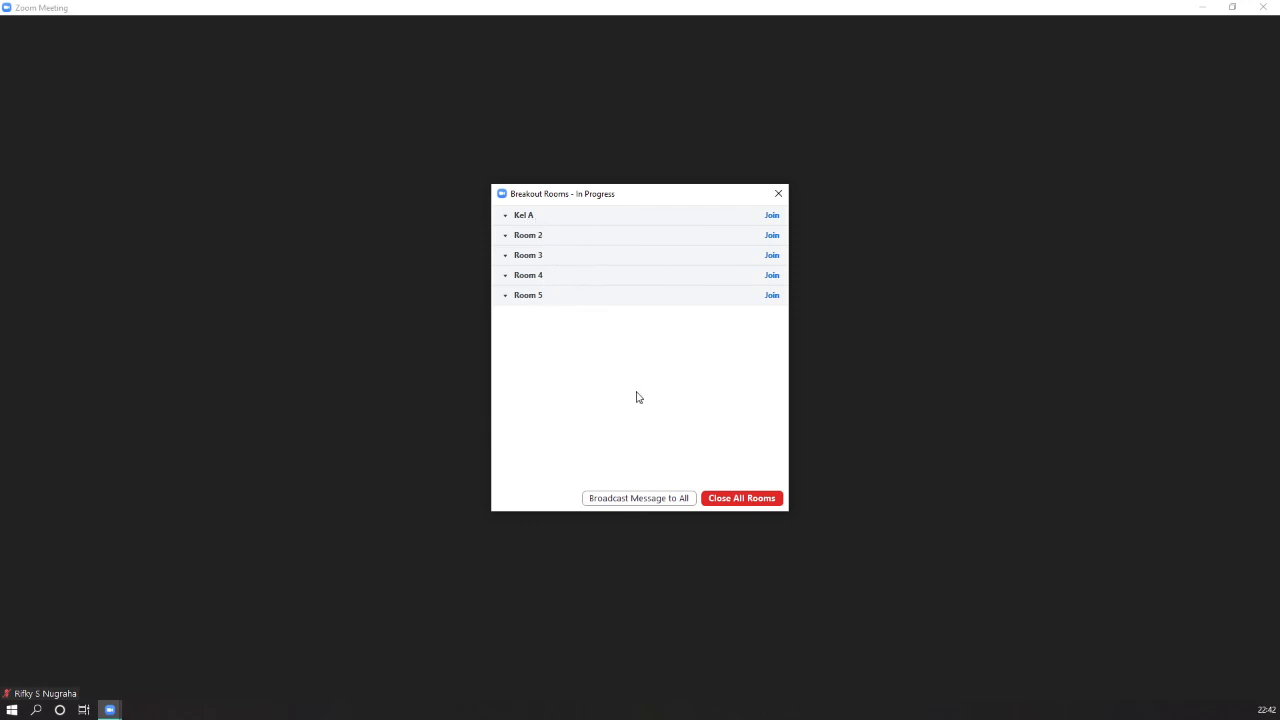
{"action": "left_click", "coordinate": [638, 499]}
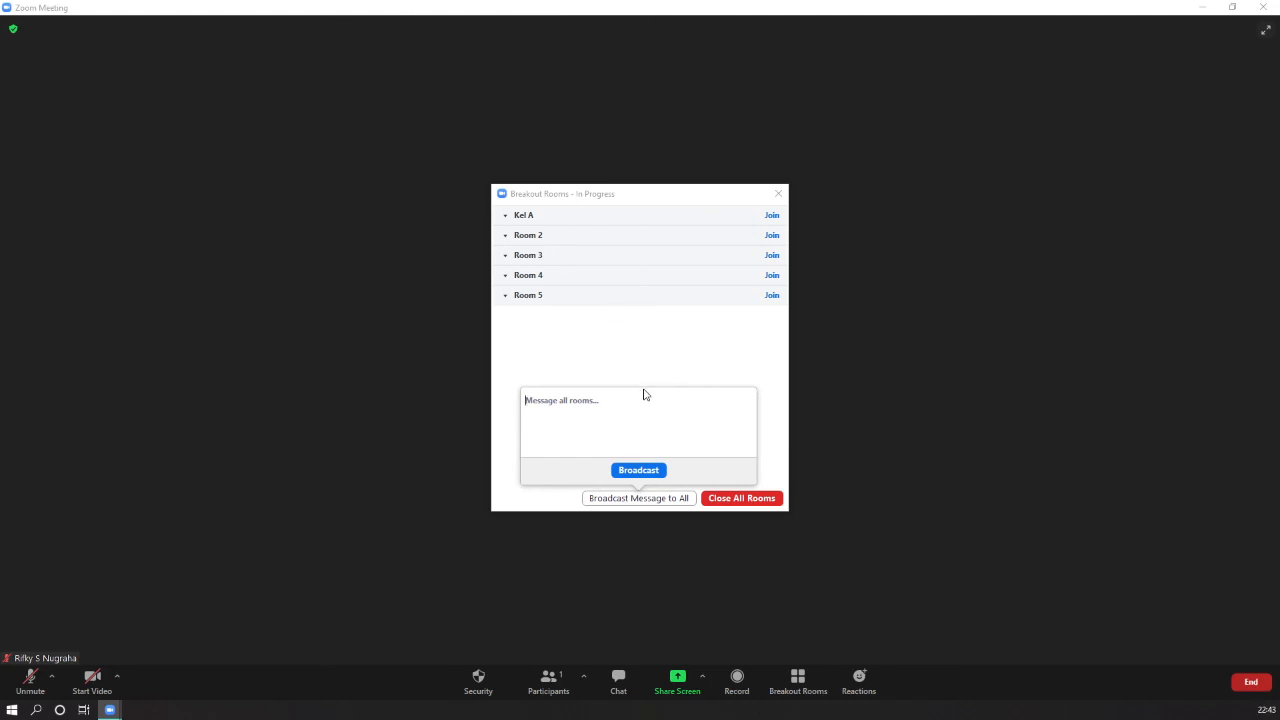
{"action": "type", "text": "Semua kemba"}
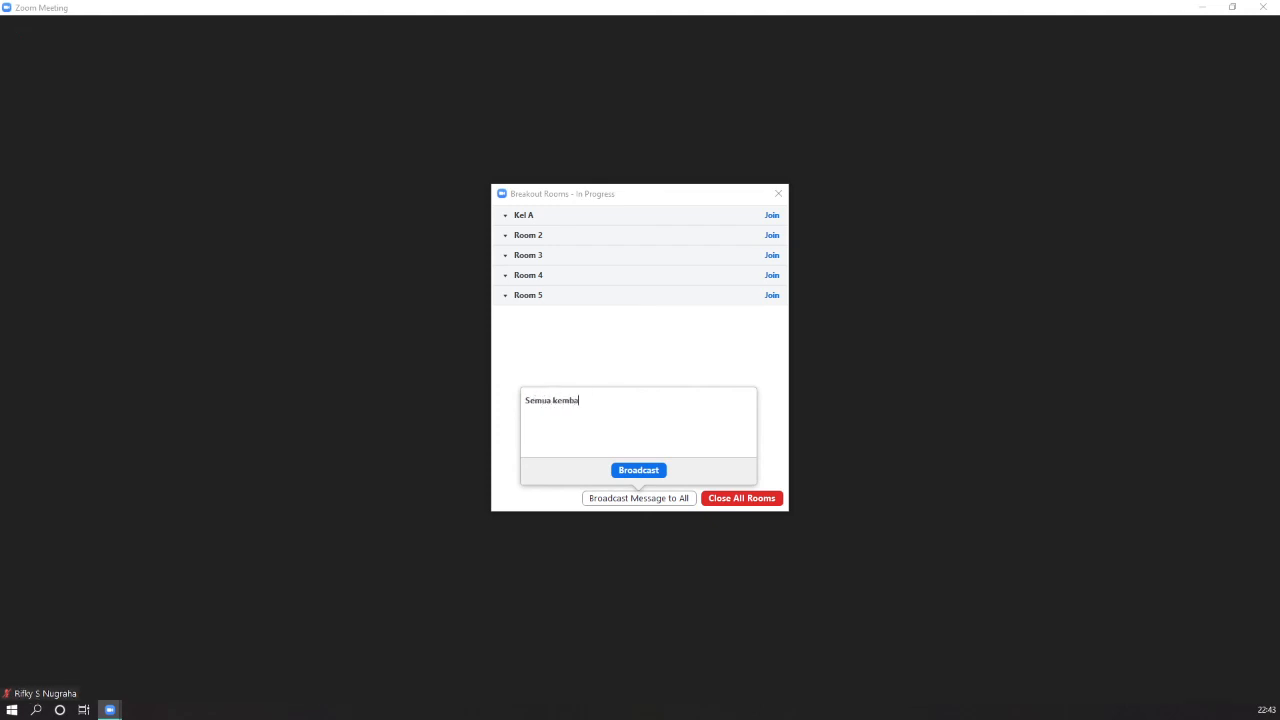
{"action": "type", "text": "li ke ruangan utama sekarang"}
{"action": "left_click", "coordinate": [620, 468]}
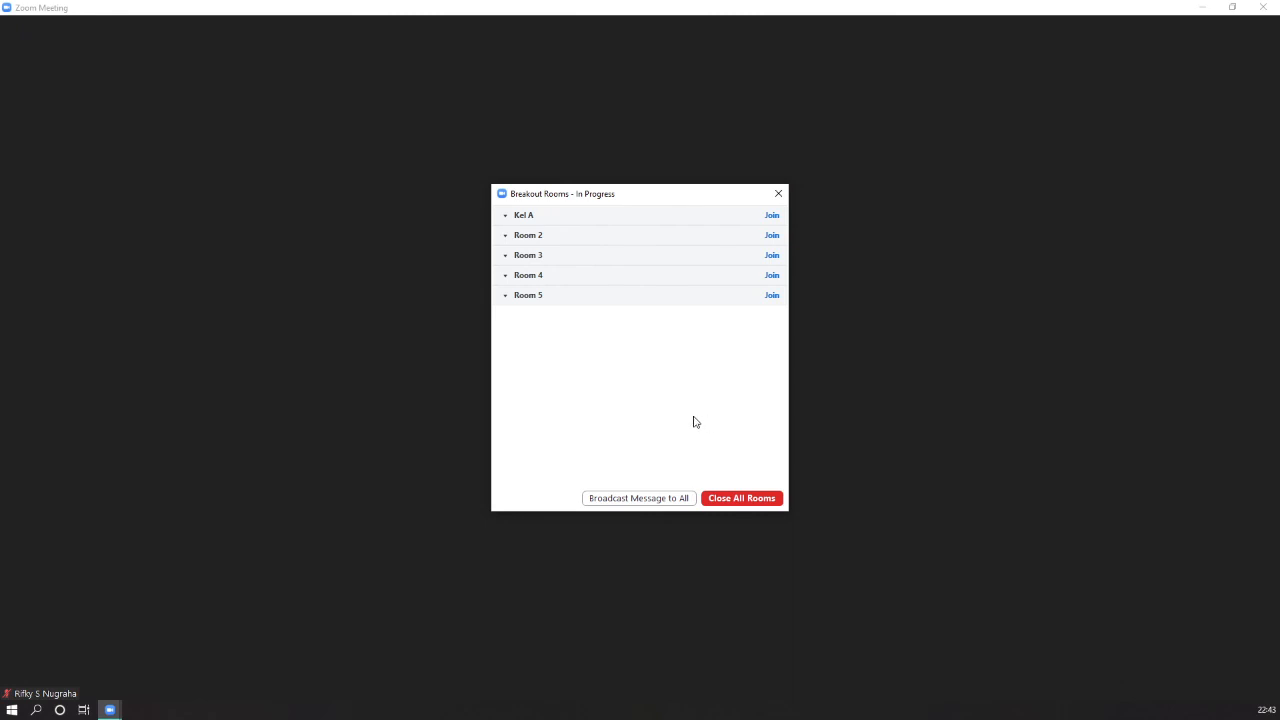
- Close all breakout rooms, check the room list once more and return to the meeting view
{"action": "left_click", "coordinate": [746, 503]}
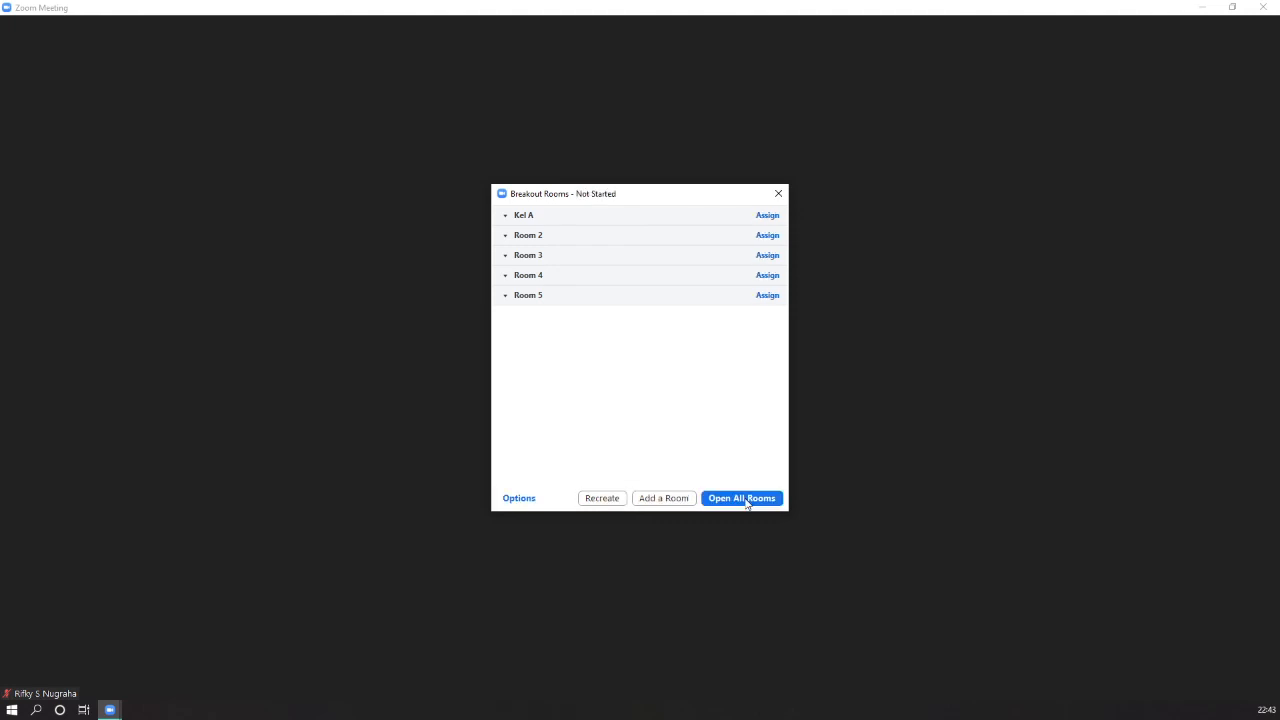
{"action": "left_click", "coordinate": [778, 193]}
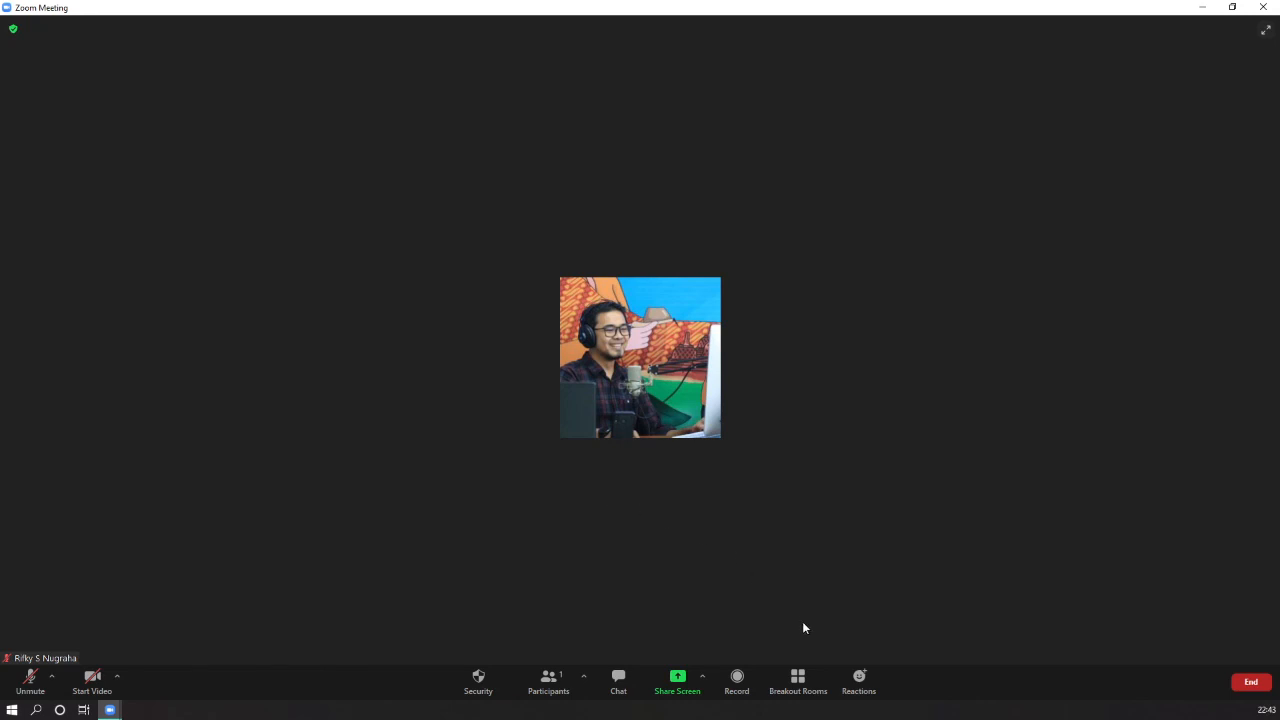
{"action": "left_click", "coordinate": [798, 680]}
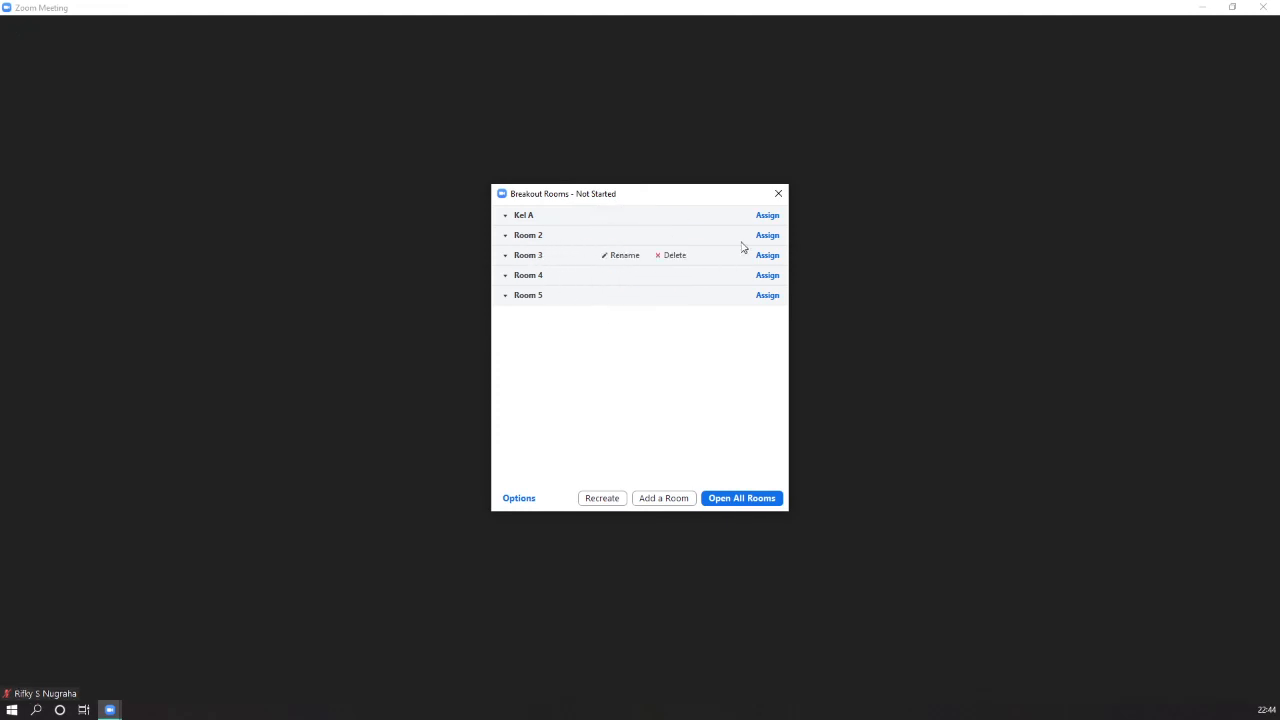
{"action": "left_click", "coordinate": [778, 193]}
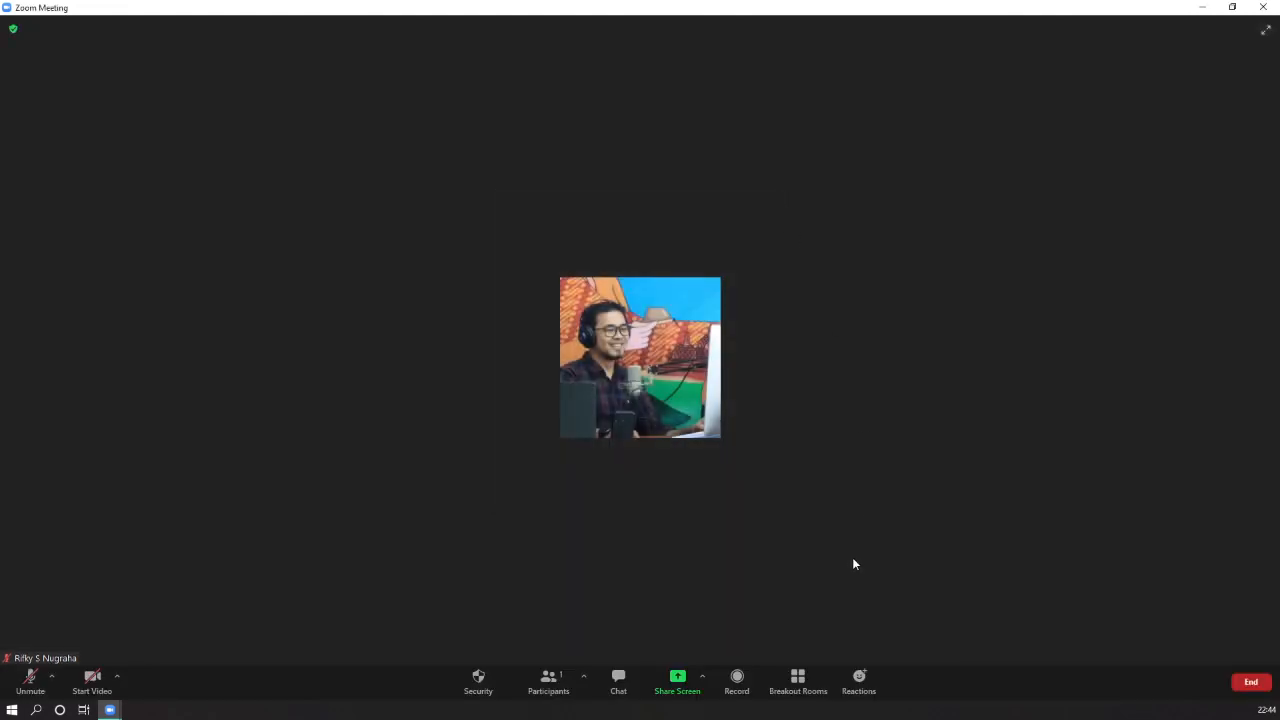